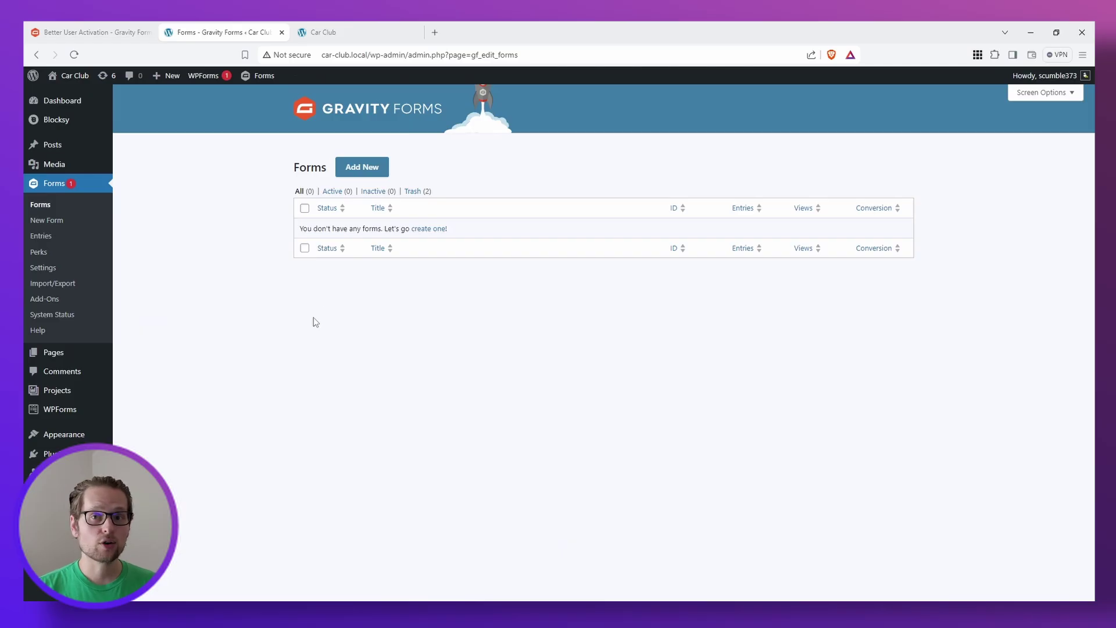
Step: Start a new blank form and give it the title 'User Registration'
{"action": "left_click", "coordinate": [365, 163]}
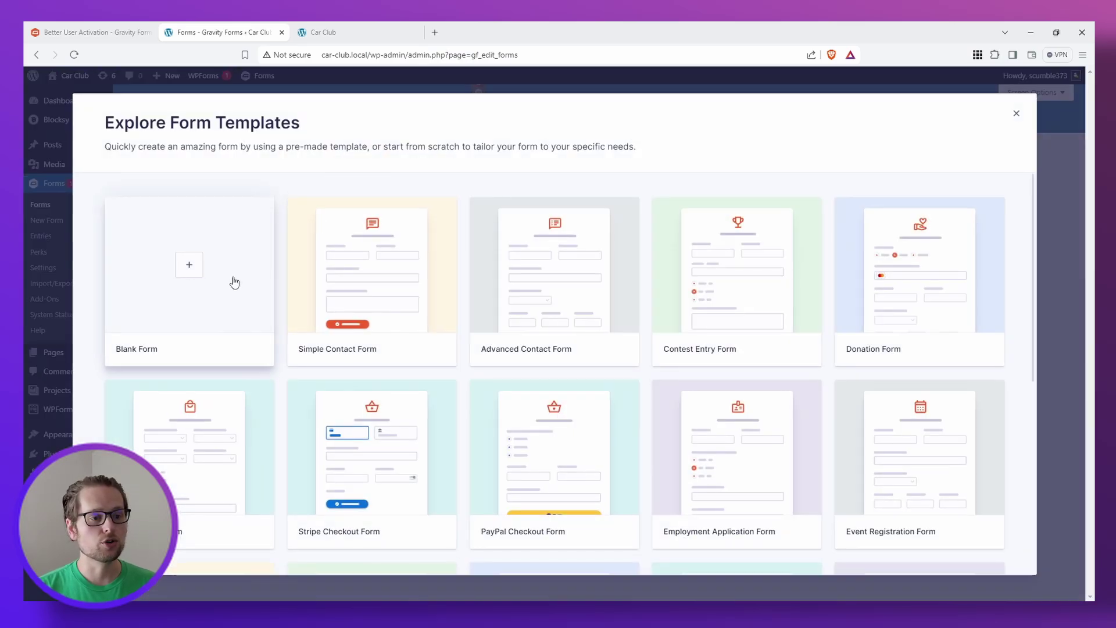
{"action": "left_click", "coordinate": [192, 271]}
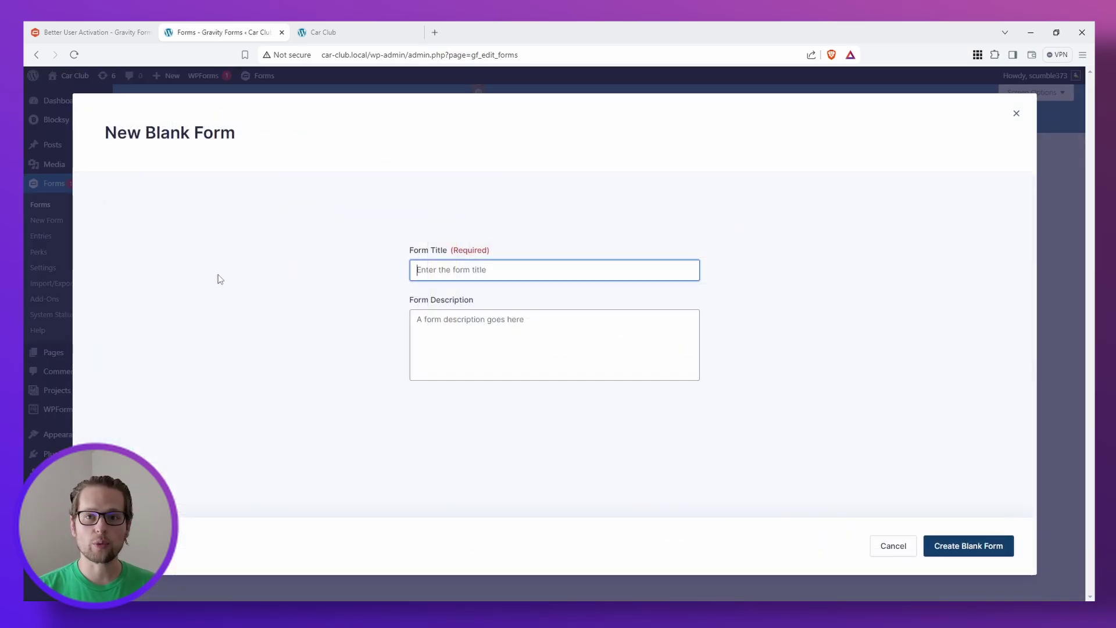
{"action": "type", "text": "User Registrat"}
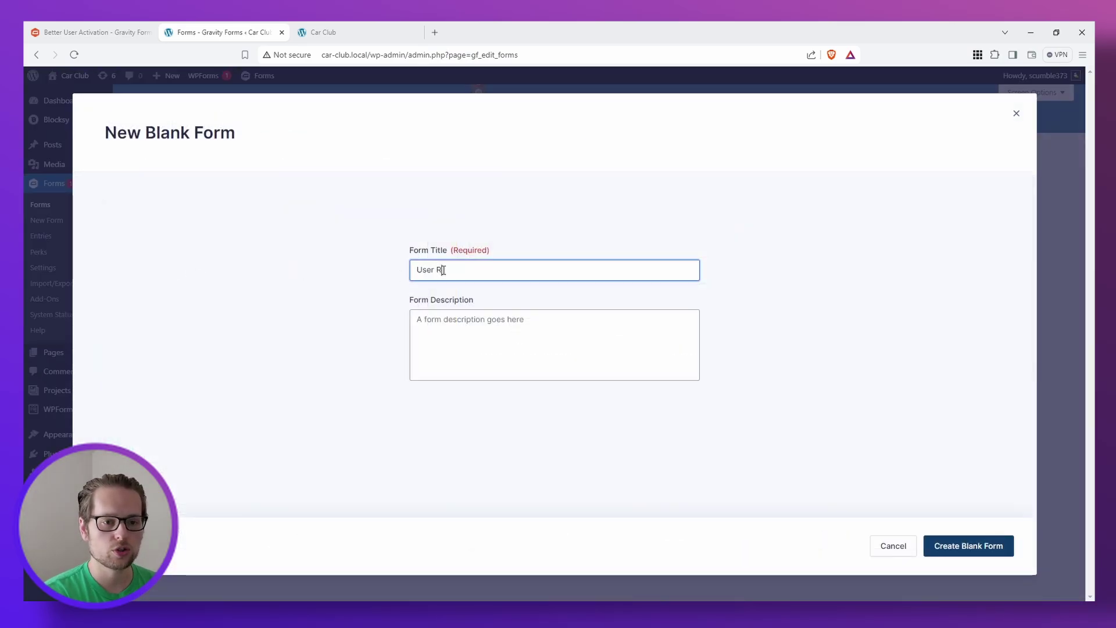
{"action": "type", "text": "ion"}
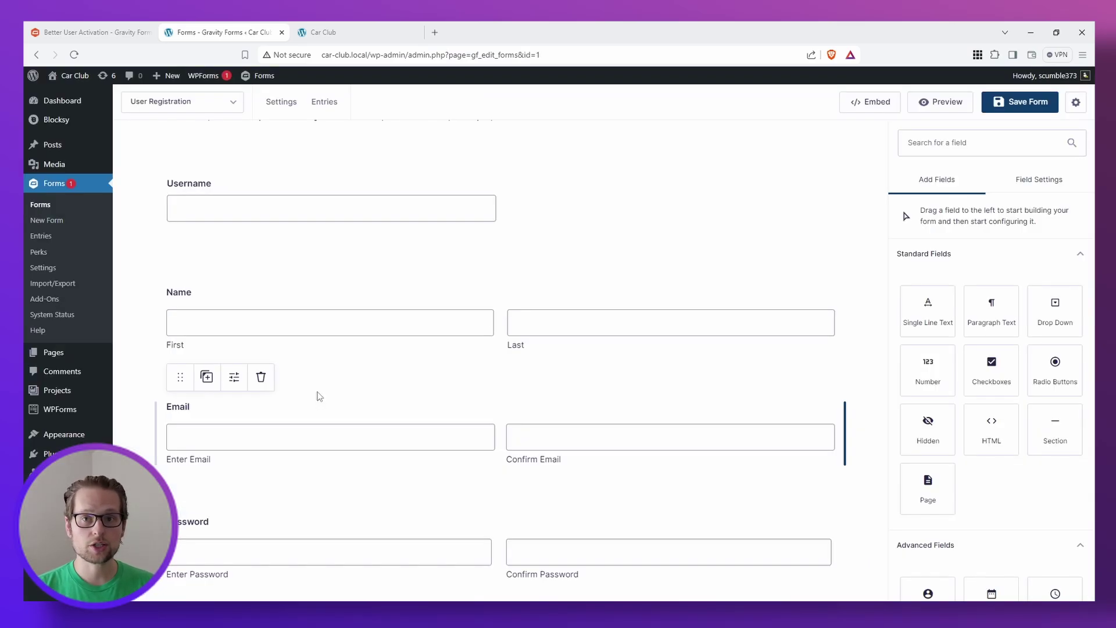
Step: Delete the Username field, leaving the Name, Email and Password fields
{"action": "scroll", "coordinate": [319, 396], "scroll_direction": "down", "scroll_amount": 2}
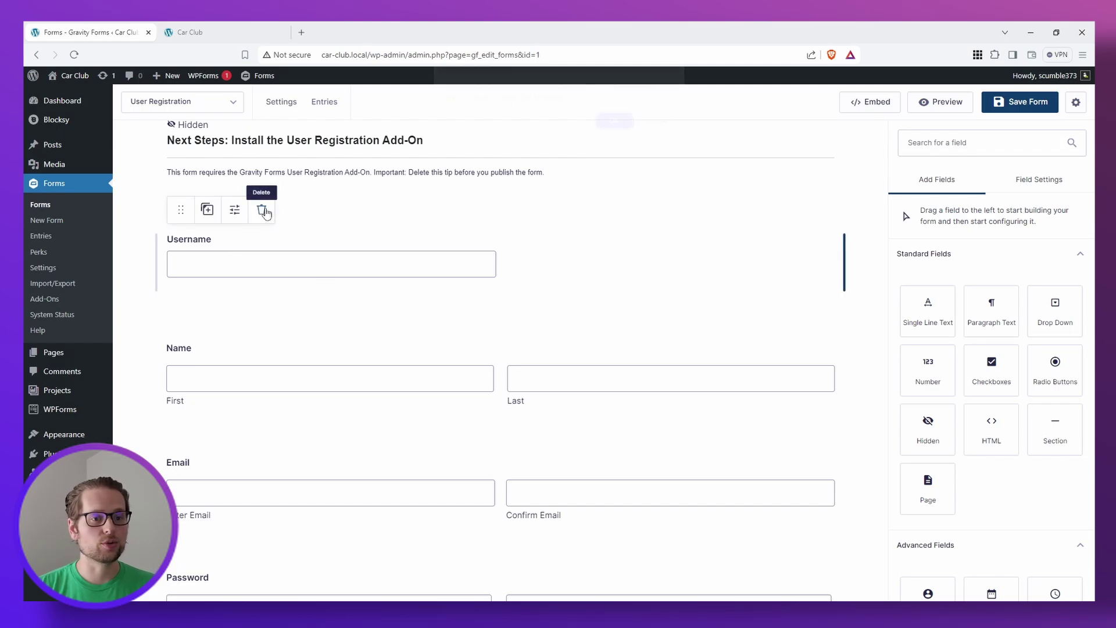
{"action": "left_click", "coordinate": [263, 210]}
{"action": "left_click", "coordinate": [615, 133]}
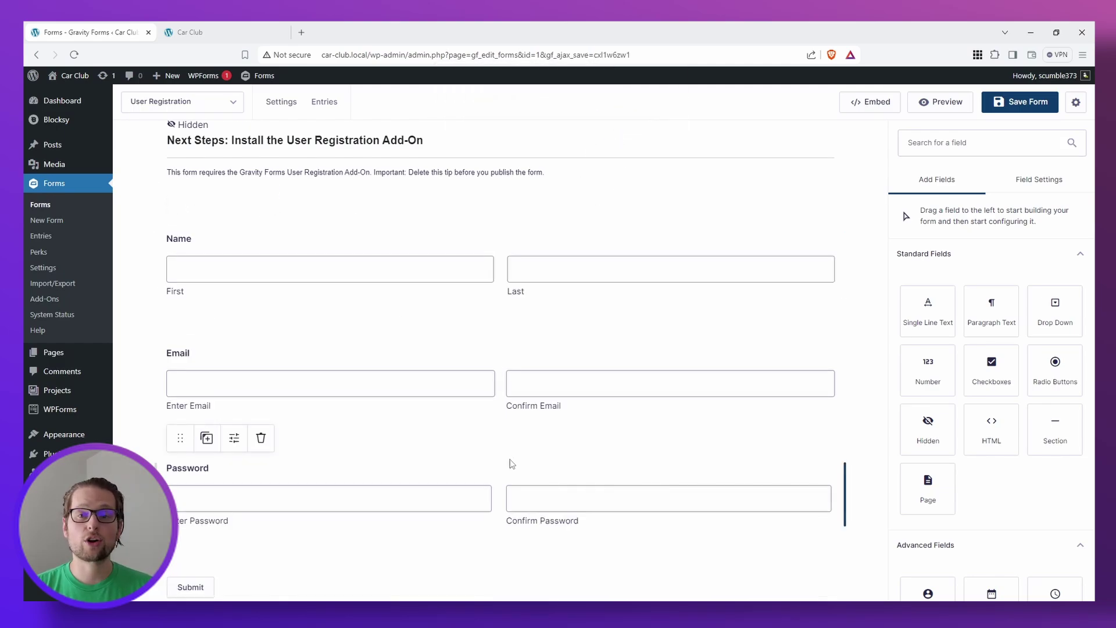
{"action": "scroll", "coordinate": [648, 378], "scroll_direction": "up", "scroll_amount": 2}
Step: Add a new User Registration feed set to the Create User action
{"action": "mouse_move", "coordinate": [280, 109]}
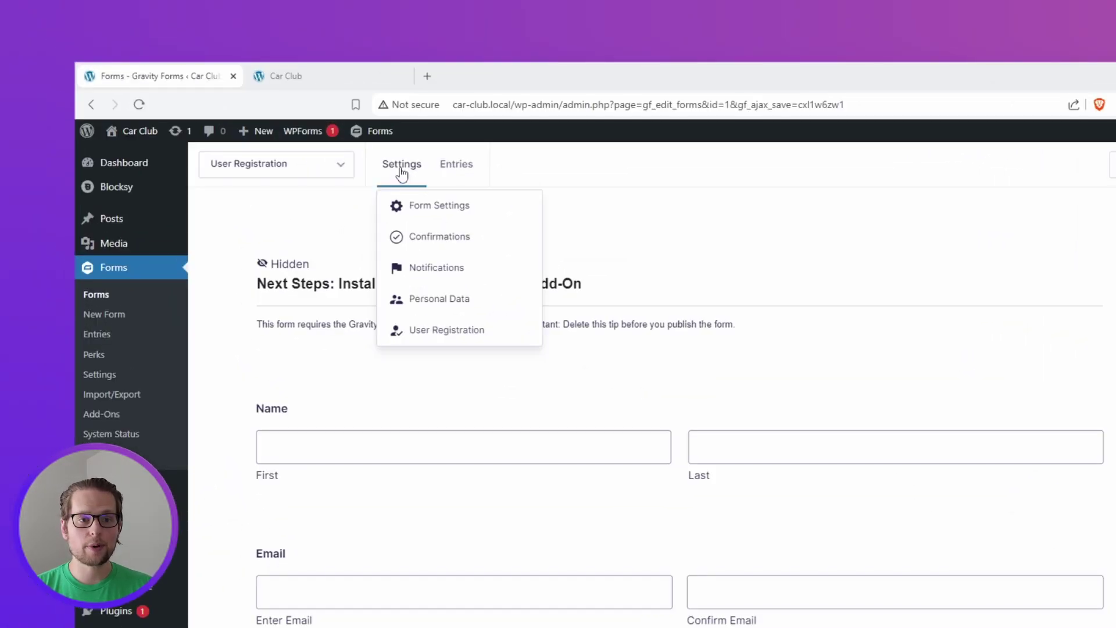
{"action": "left_click", "coordinate": [431, 335]}
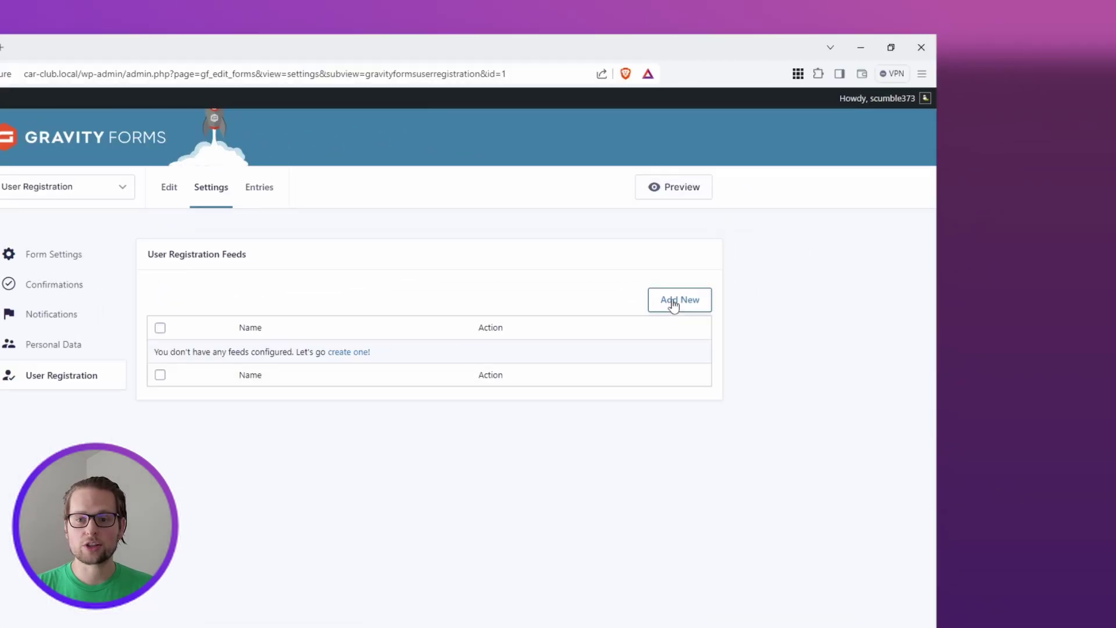
{"action": "left_click", "coordinate": [673, 302]}
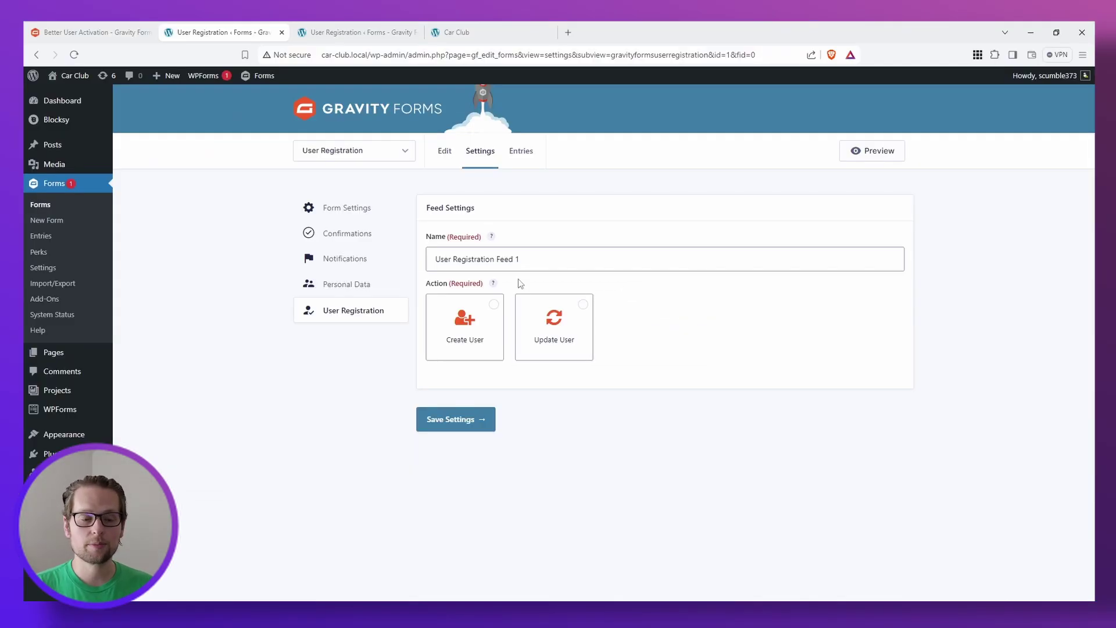
{"action": "left_click", "coordinate": [495, 305]}
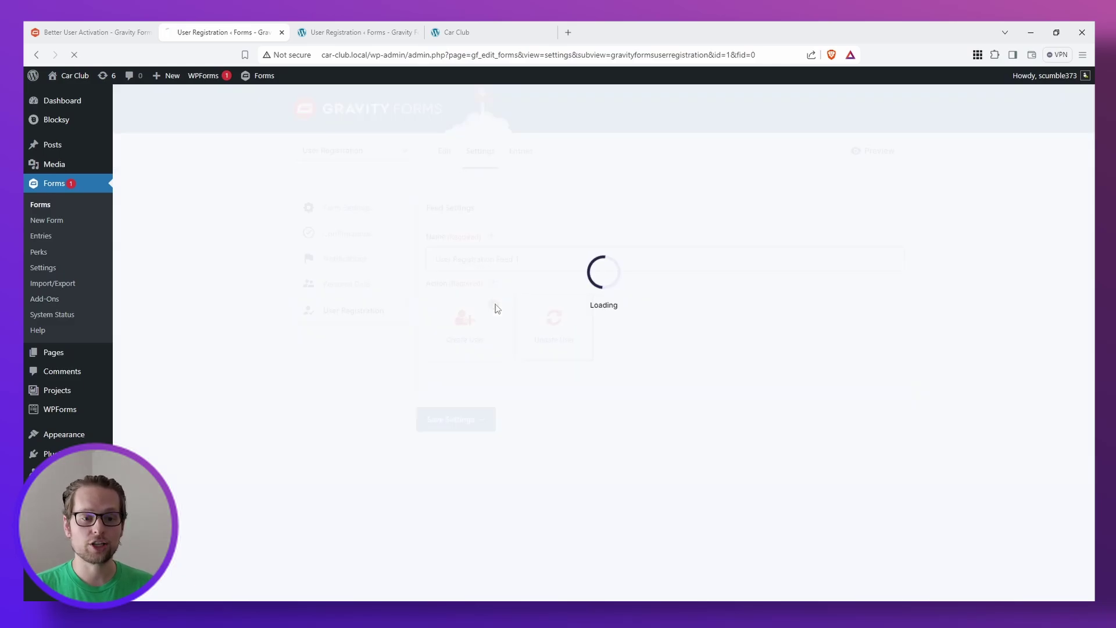
Step: Map the feed's Username setting to the form's Email field
{"action": "scroll", "coordinate": [354, 293], "scroll_direction": "down", "scroll_amount": 4}
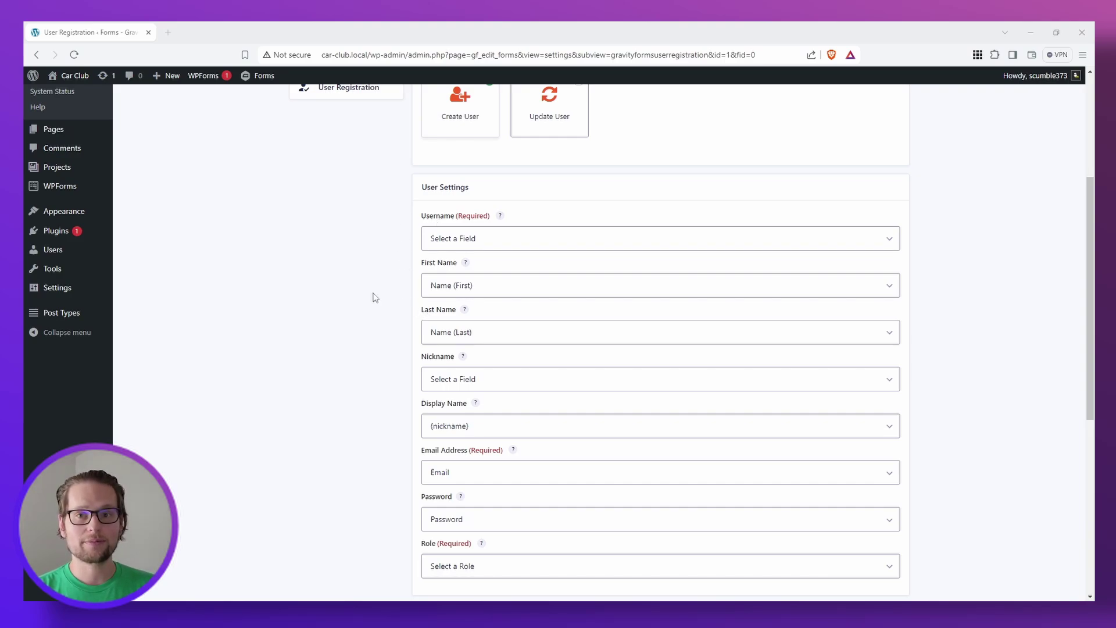
{"action": "key", "text": "Tab"}
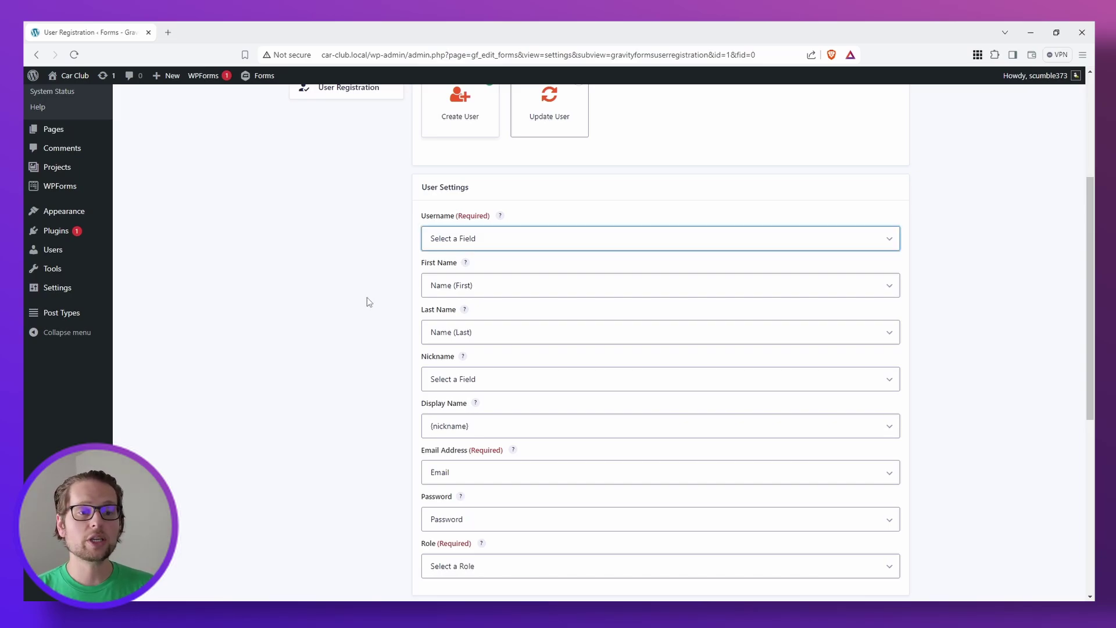
{"action": "left_click", "coordinate": [440, 239]}
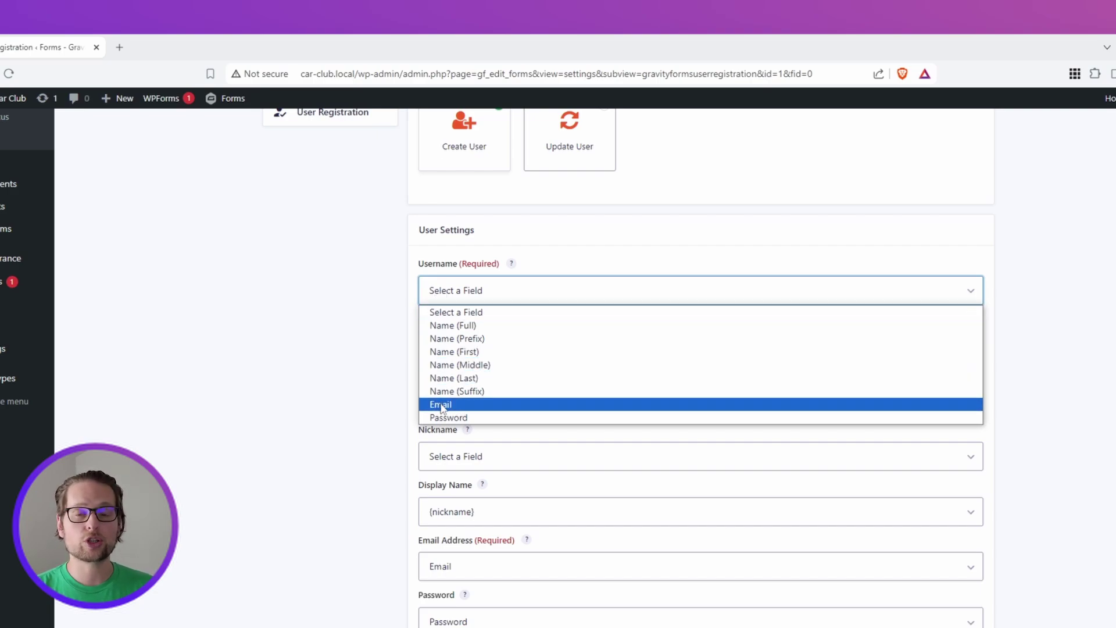
{"action": "left_click", "coordinate": [441, 405]}
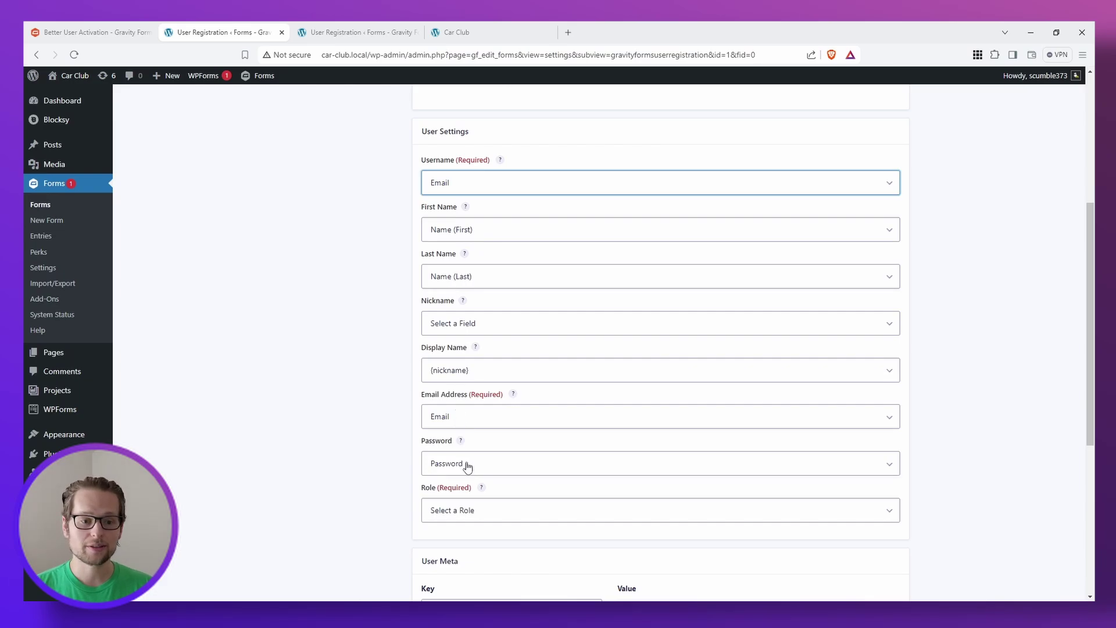
Step: Set the feed's Role to Subscriber, replacing an initial Administrator choice
{"action": "scroll", "coordinate": [467, 465], "scroll_direction": "down", "scroll_amount": 3}
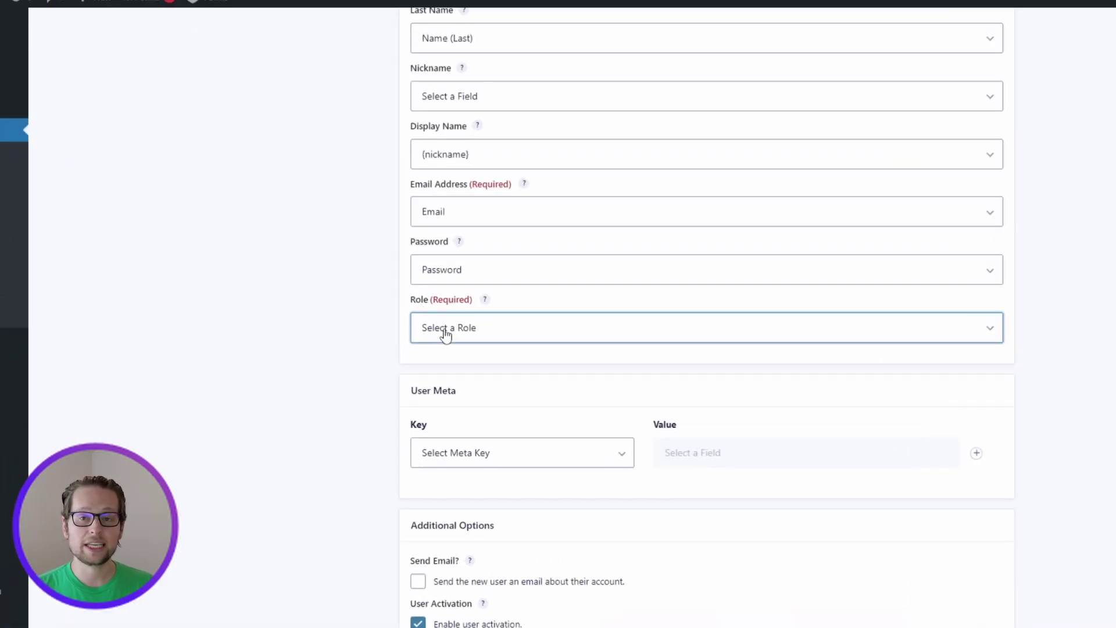
{"action": "left_click", "coordinate": [441, 329]}
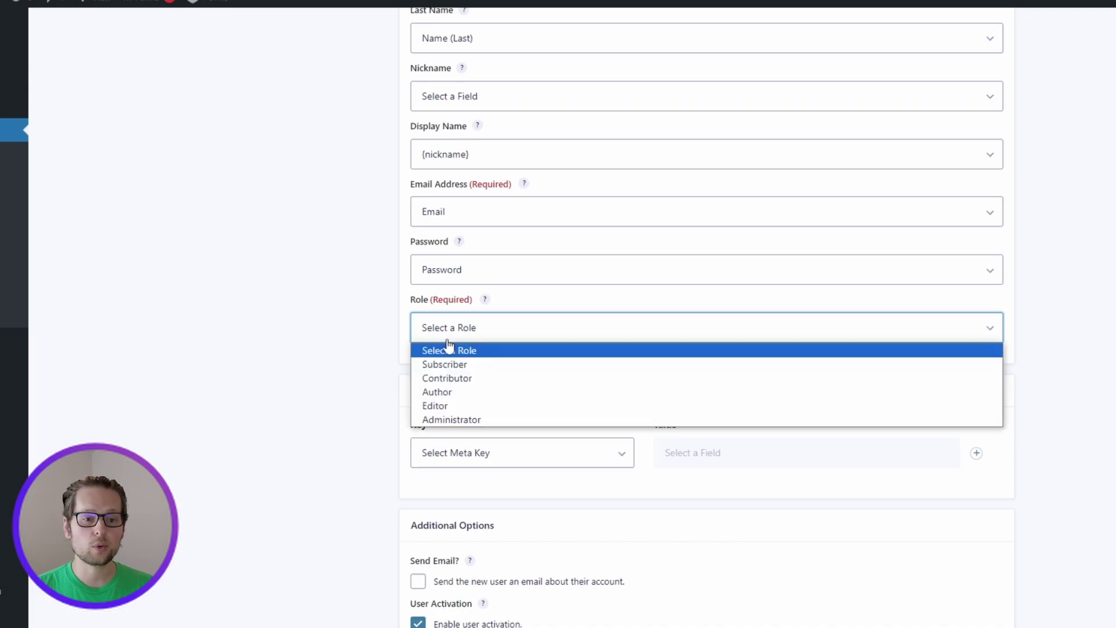
{"action": "left_click", "coordinate": [464, 420]}
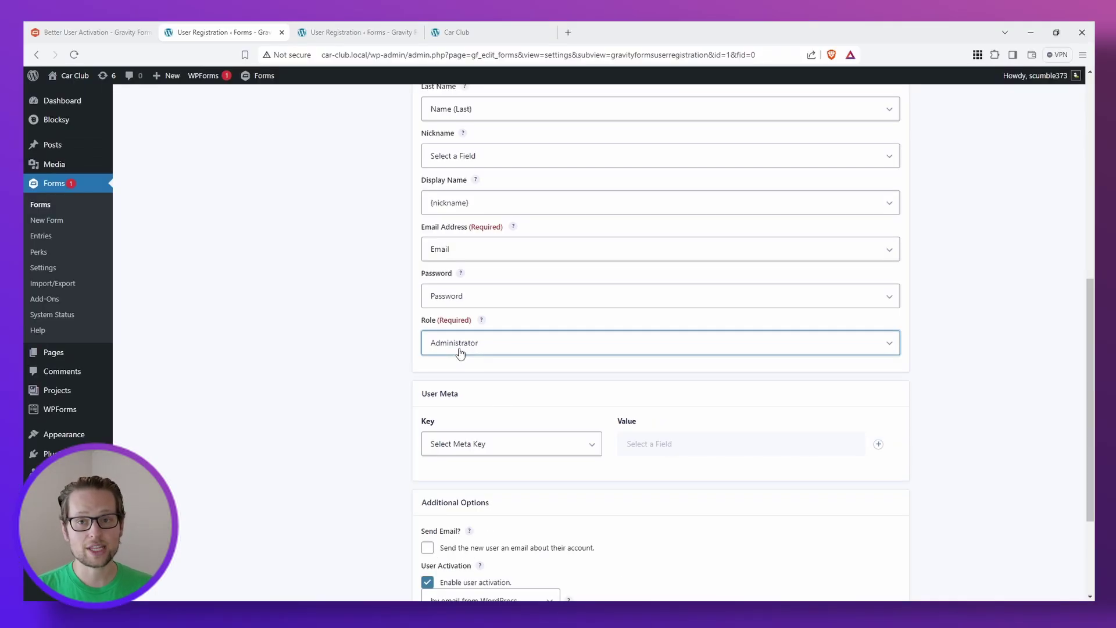
{"action": "left_click", "coordinate": [456, 339]}
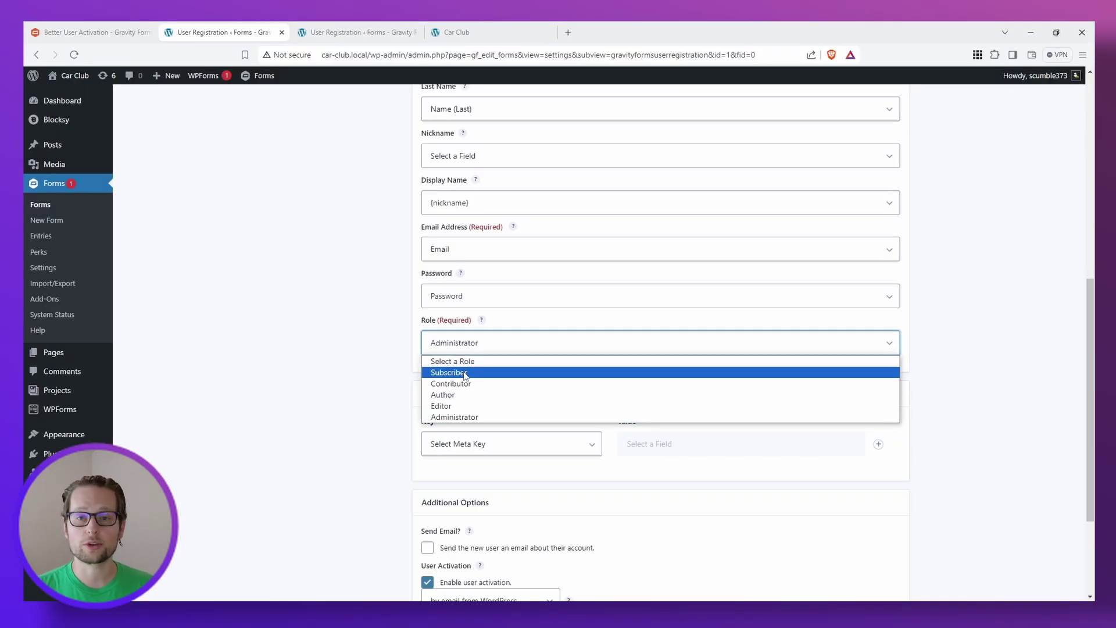
{"action": "left_click", "coordinate": [465, 373]}
{"action": "scroll", "coordinate": [499, 401], "scroll_direction": "down", "scroll_amount": 2}
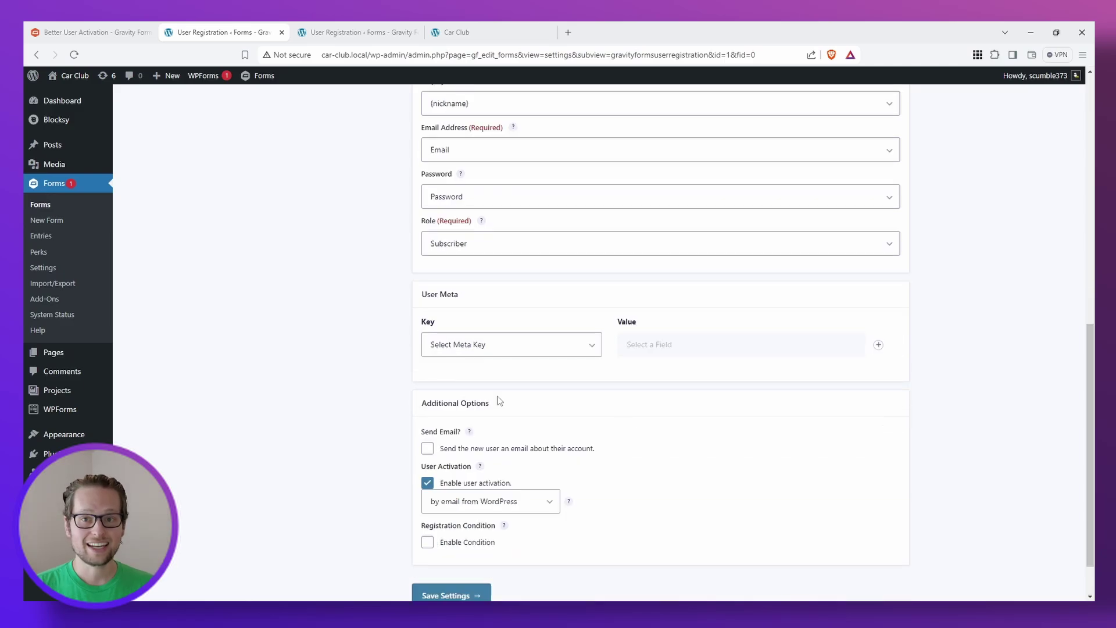
{"action": "left_click", "coordinate": [481, 349]}
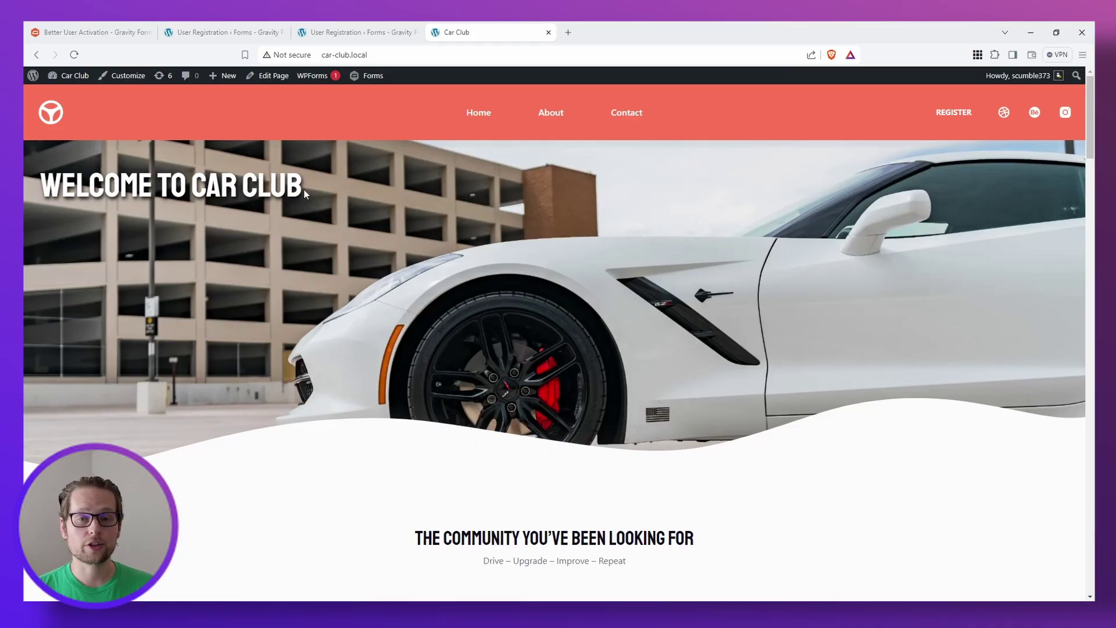
{"action": "key", "text": "ctrl+2"}
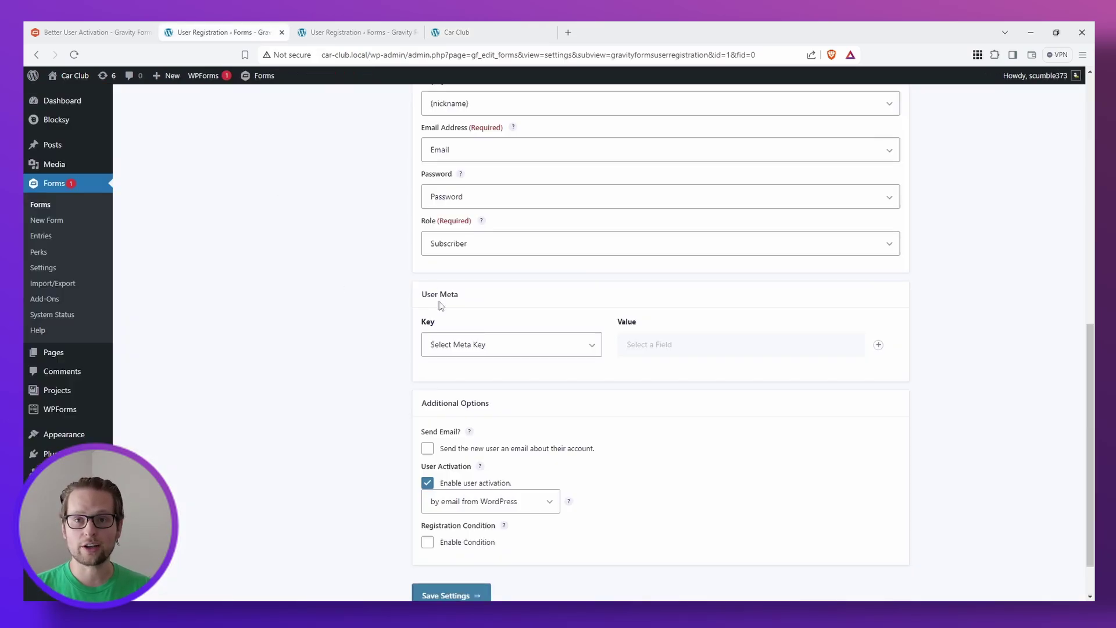
{"action": "scroll", "coordinate": [440, 305], "scroll_direction": "down", "scroll_amount": 1}
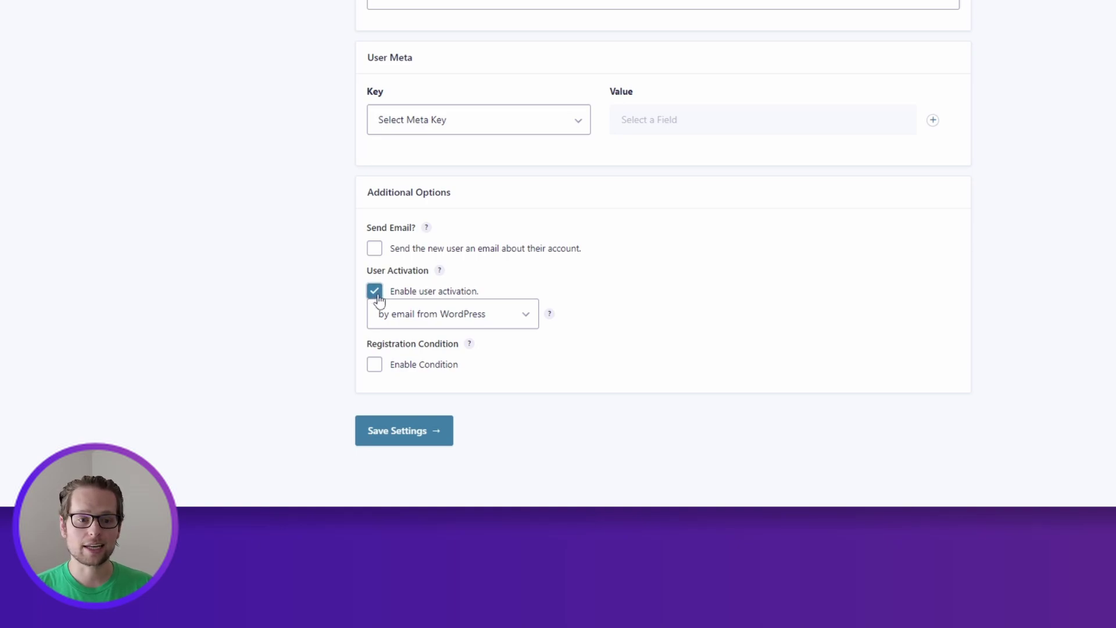
Step: Change User Activation to 'manually or by form notification'
{"action": "left_click", "coordinate": [407, 318]}
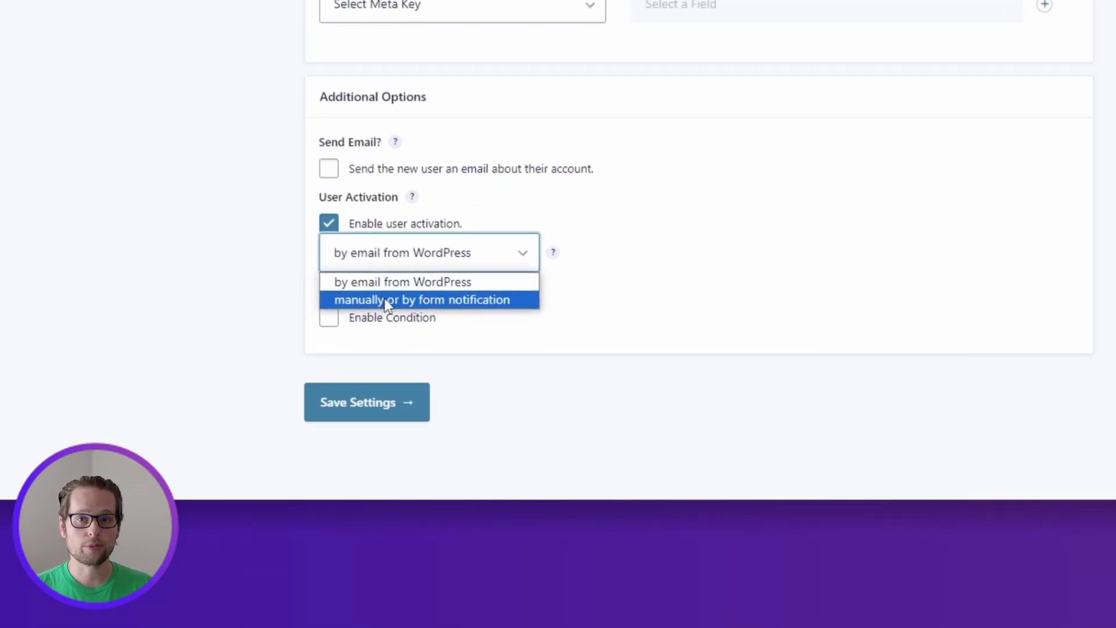
{"action": "left_click", "coordinate": [385, 299]}
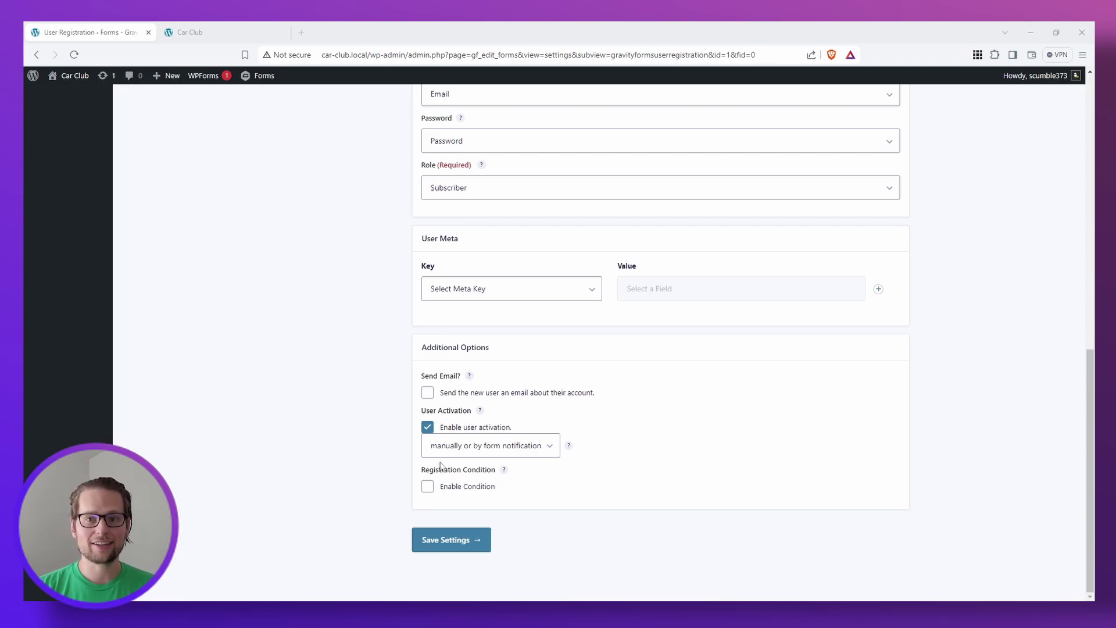
Step: Switch to the Car Club site and open its REGISTER page
{"action": "key", "text": "ctrl+Tab"}
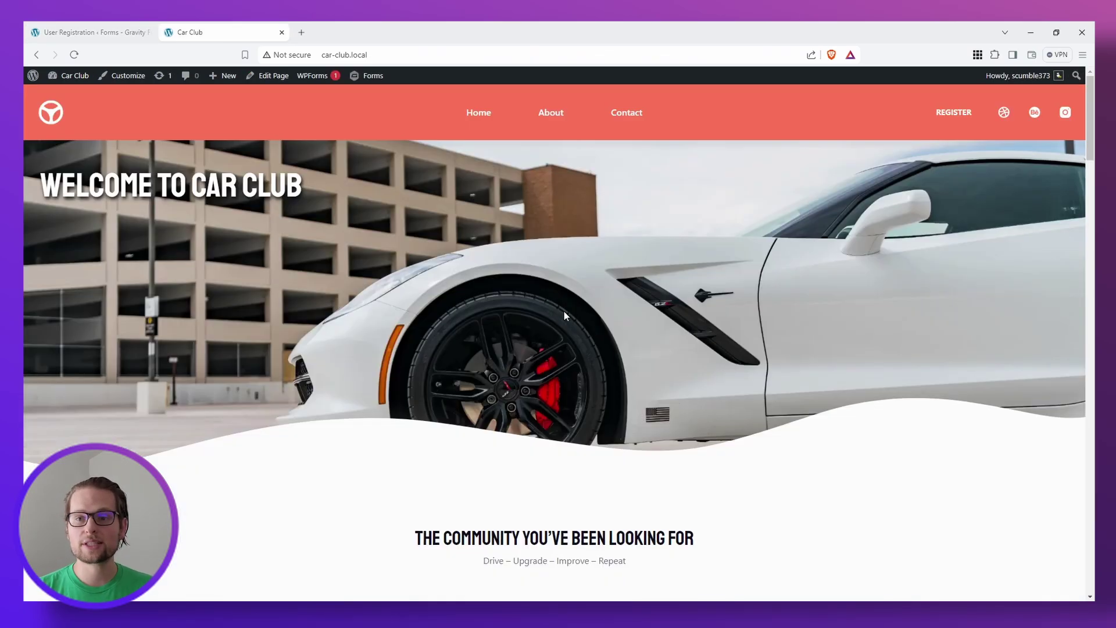
{"action": "left_click", "coordinate": [954, 113]}
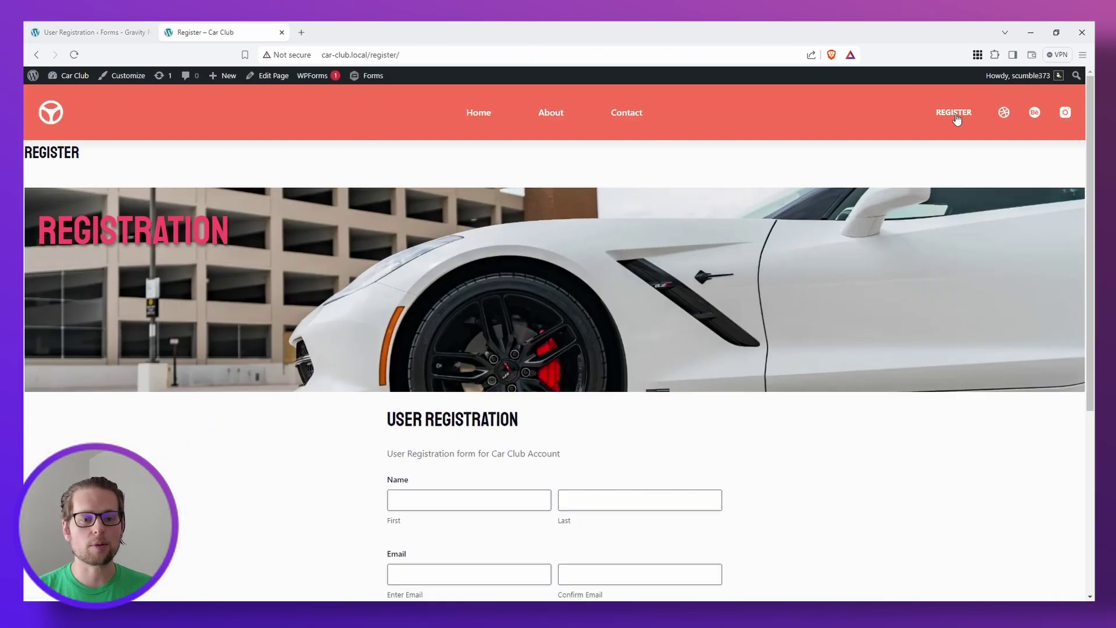
{"action": "scroll", "coordinate": [410, 314], "scroll_direction": "down", "scroll_amount": 5}
{"action": "scroll", "coordinate": [400, 334], "scroll_direction": "up", "scroll_amount": 2}
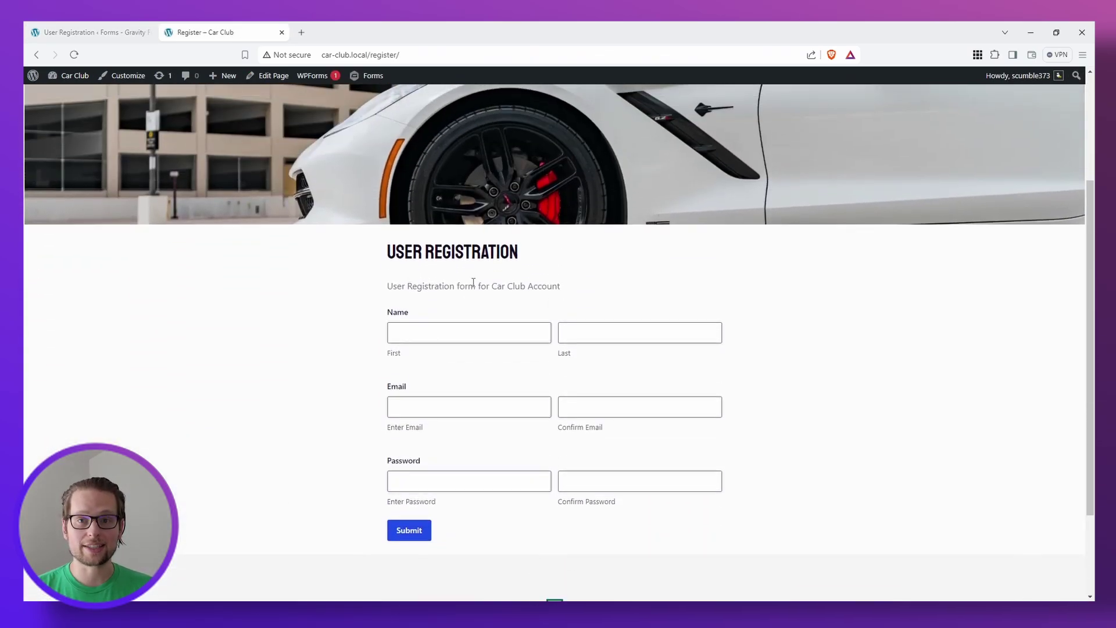
{"action": "scroll", "coordinate": [452, 330], "scroll_direction": "down", "scroll_amount": 1}
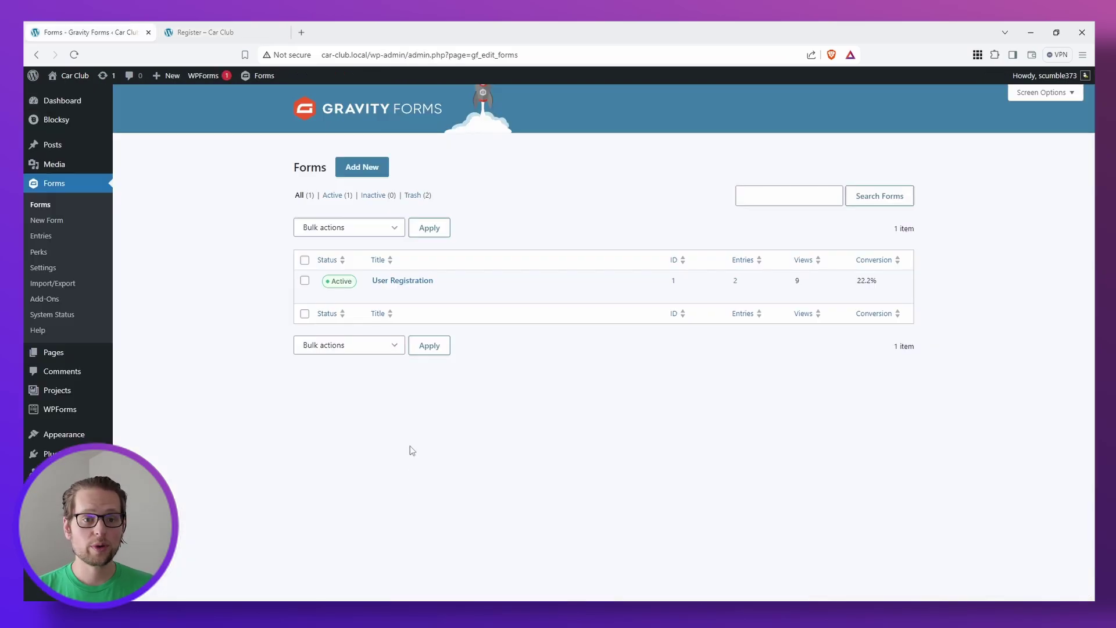
Step: Open Entry #4 from the User Registration form's entries list
{"action": "mouse_move", "coordinate": [422, 291]}
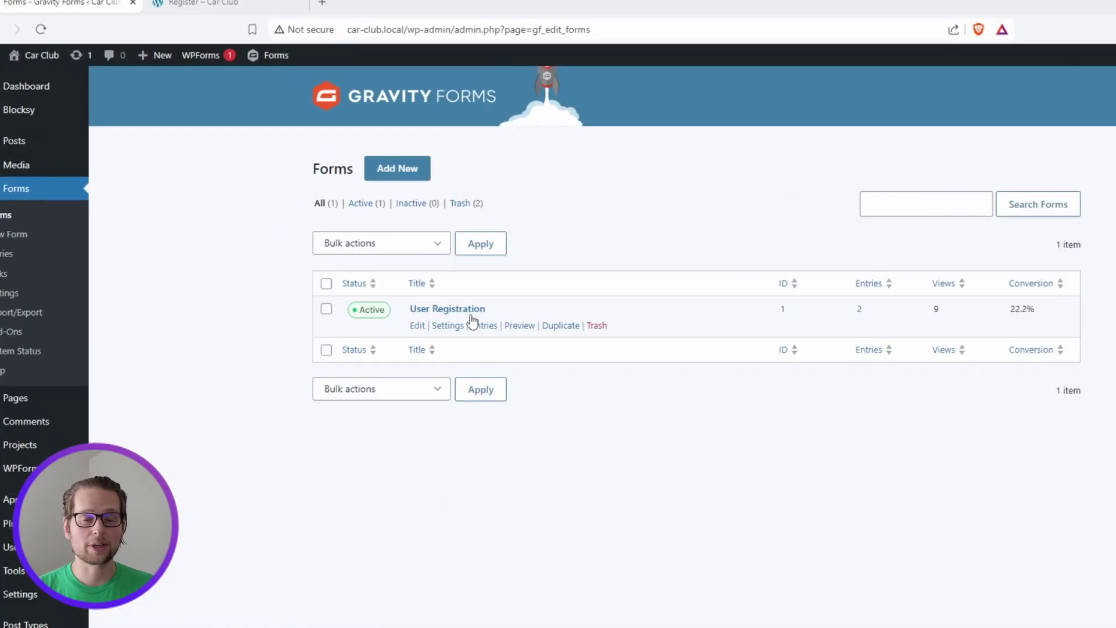
{"action": "left_click", "coordinate": [484, 325]}
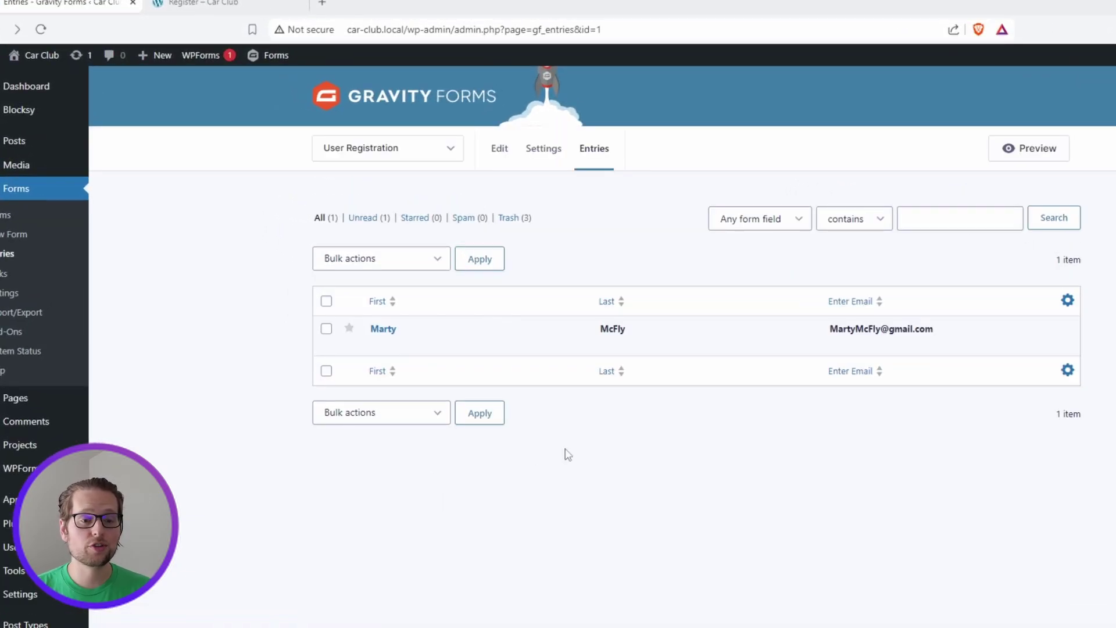
{"action": "left_click", "coordinate": [381, 329]}
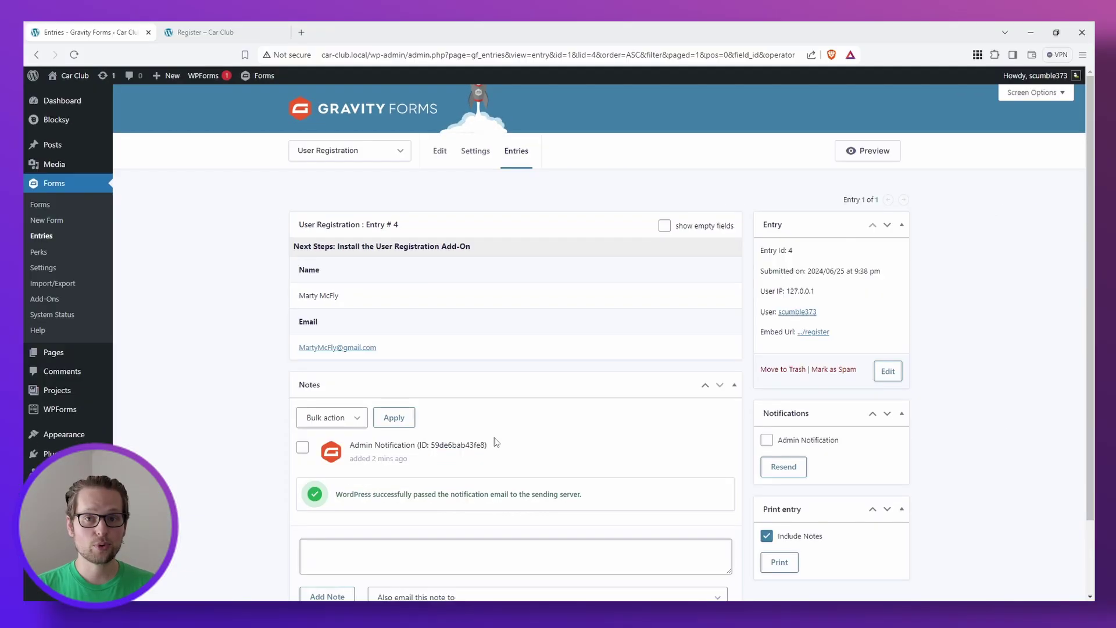